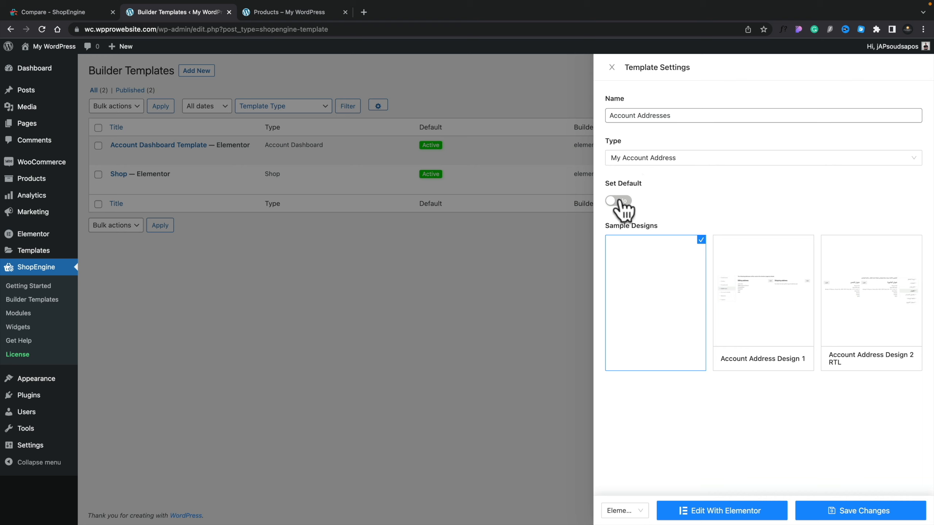
# Save the Account Addresses template with the Account Address Design 1 sample and open it for editing in Elementor.
pyautogui.click(761, 305)
pyautogui.click(856, 511)
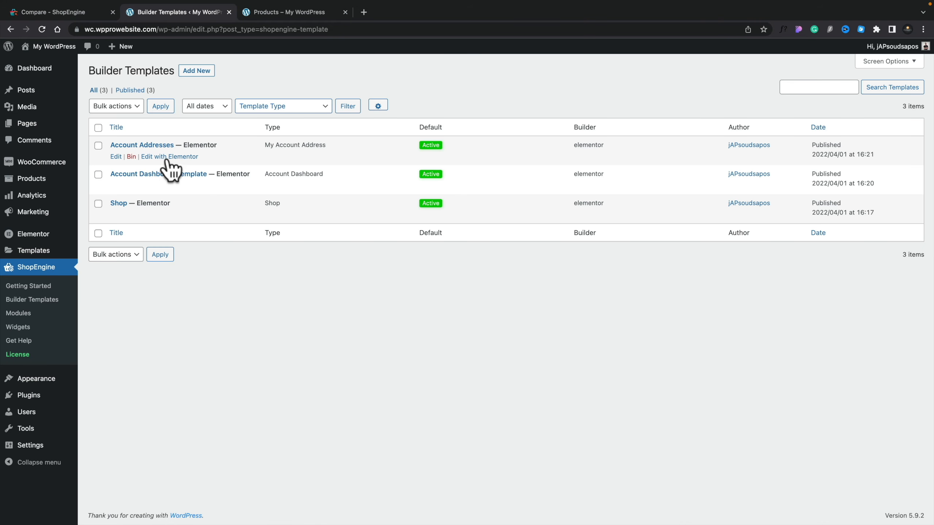
pyautogui.click(174, 158)
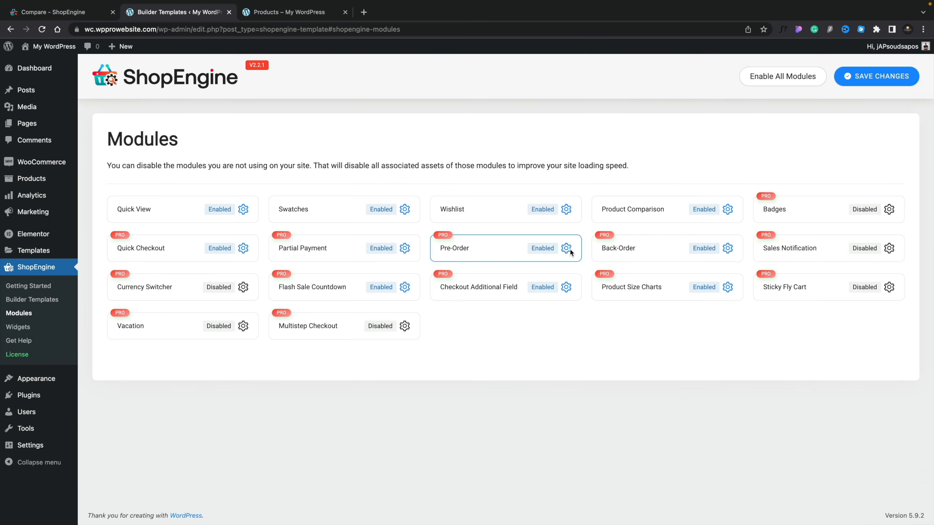
# Open the Pre-Order module's settings and save them.
pyautogui.click(566, 248)
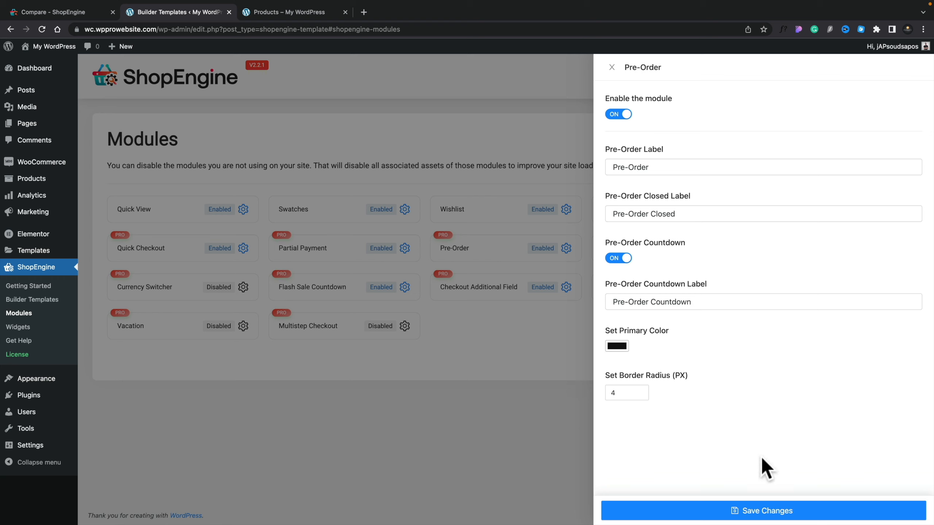
pyautogui.click(759, 517)
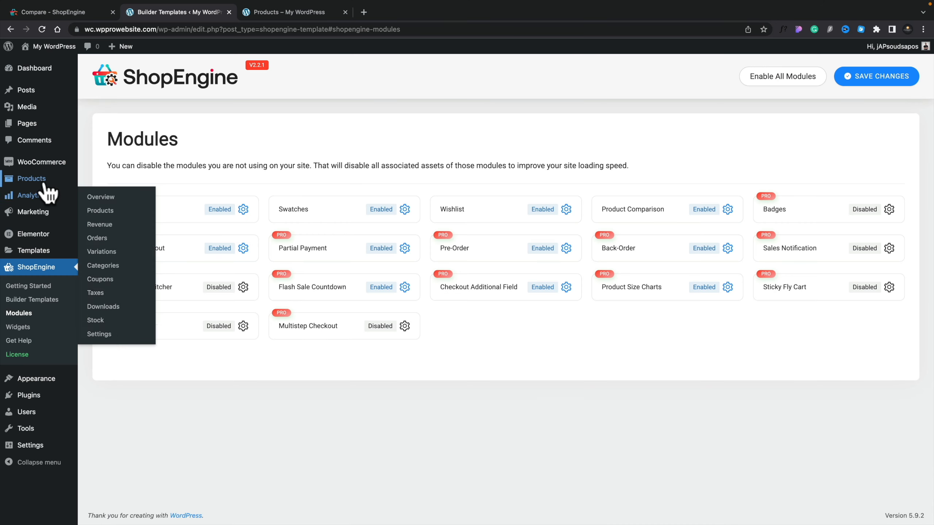
# Open the product Tellus molestie nuncnon blandit elementum from the product list for editing.
pyautogui.moveTo(63, 178)
pyautogui.click(105, 180)
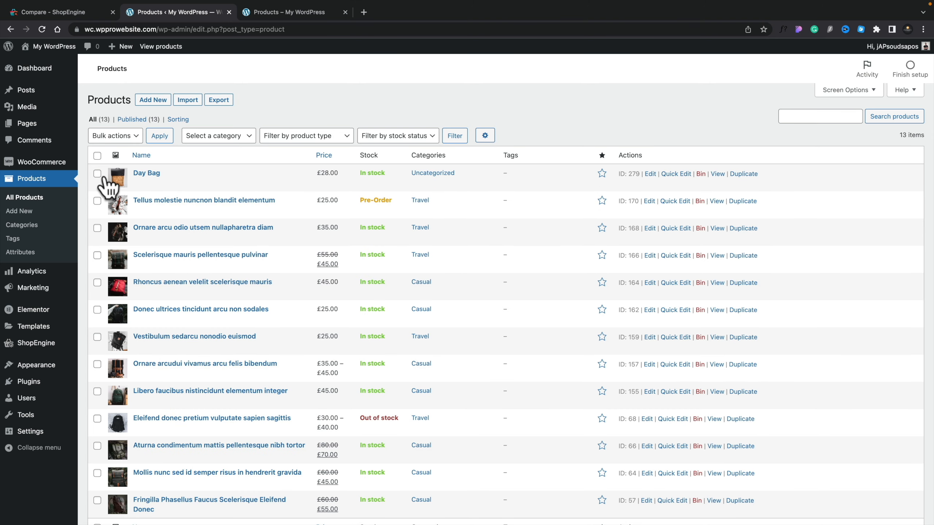
pyautogui.click(168, 201)
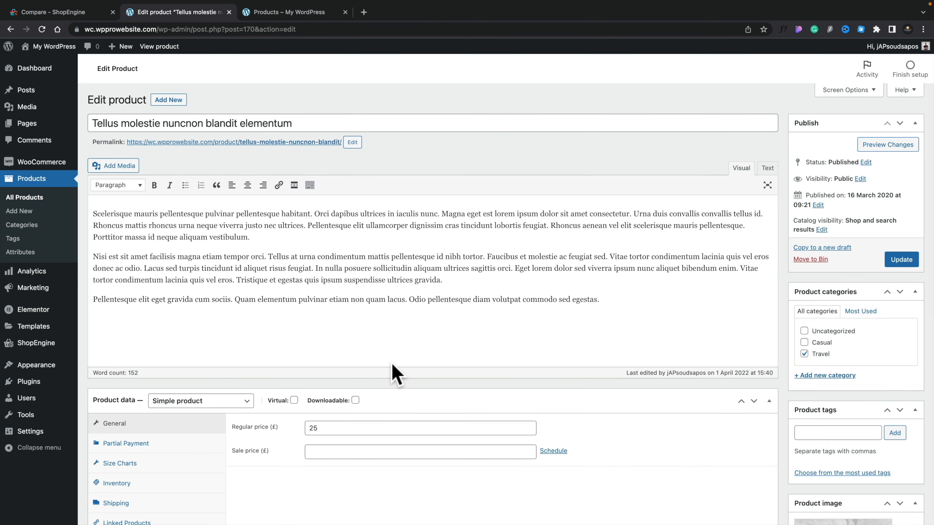
# Set the product's stock status to Pre order, enable auto conversion to a standard product after the available date, and update it.
pyautogui.scroll(-5, 392, 364)
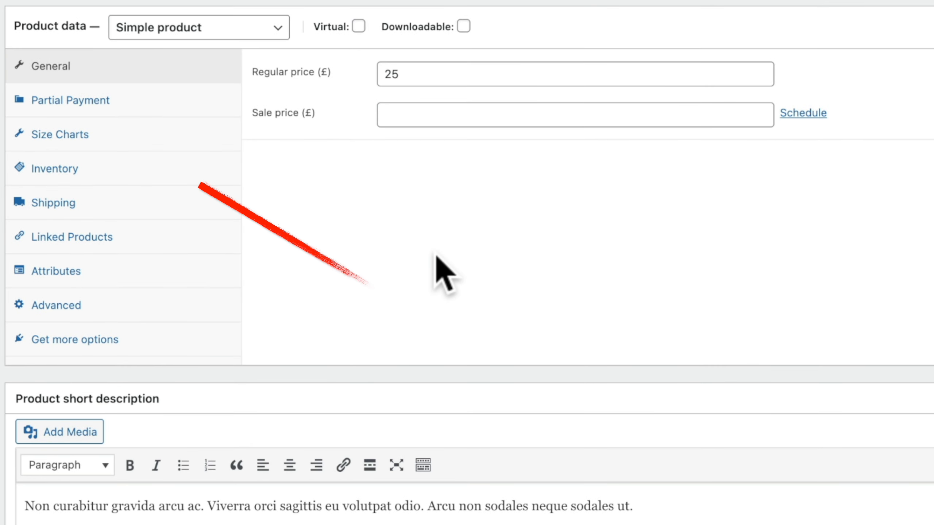
pyautogui.click(97, 172)
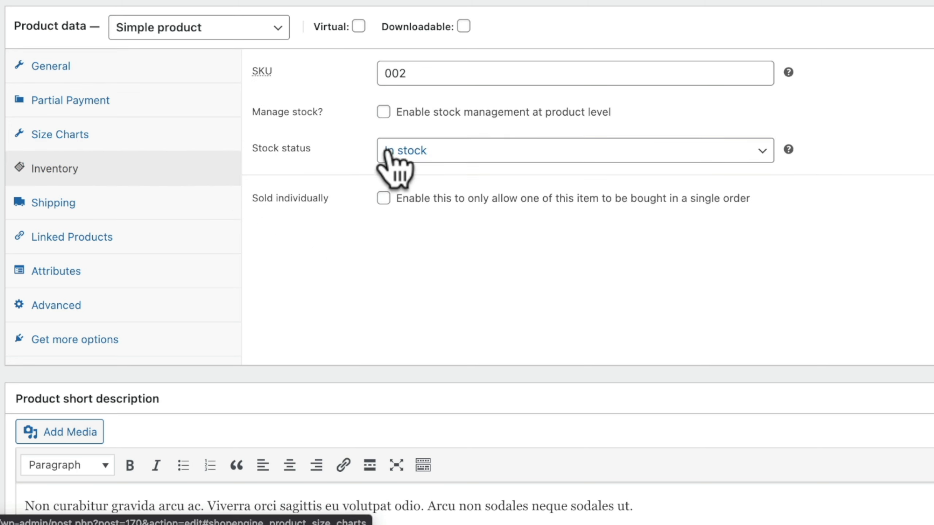
pyautogui.click(420, 150)
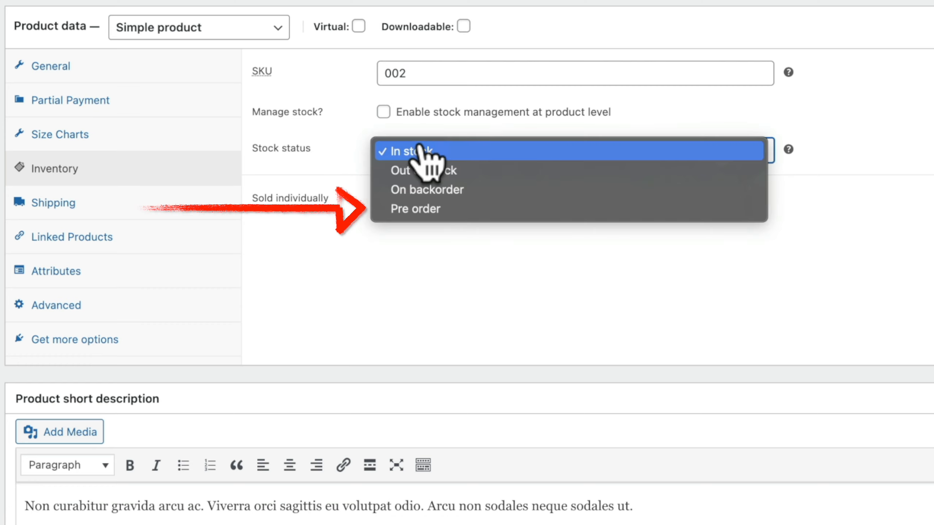
pyautogui.click(427, 209)
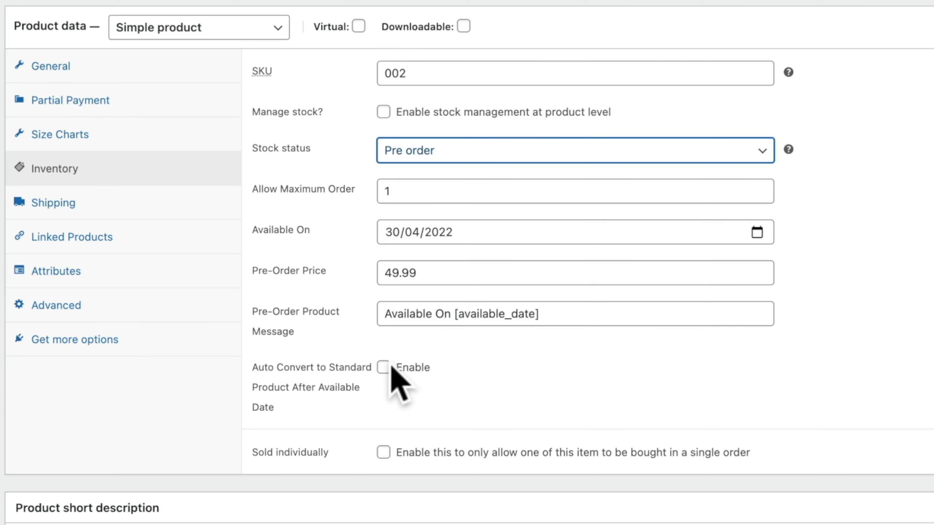
pyautogui.click(384, 366)
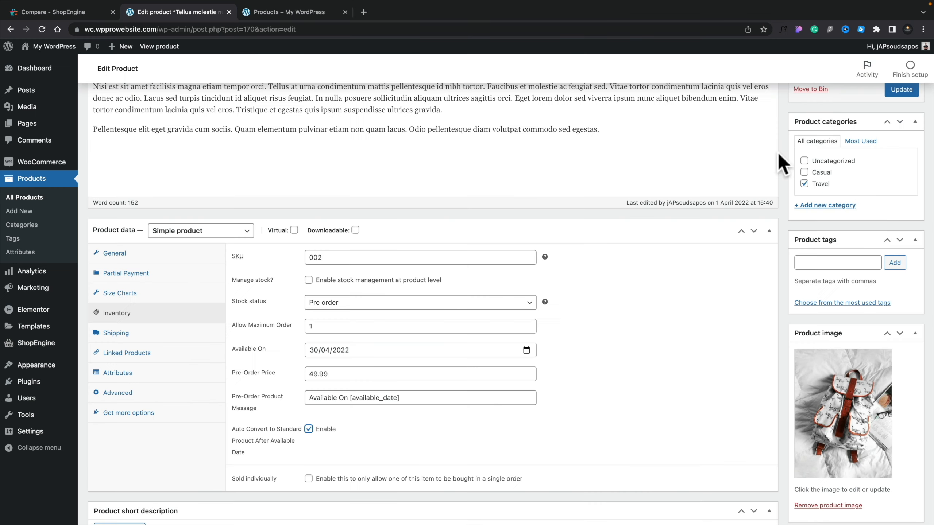
pyautogui.click(898, 93)
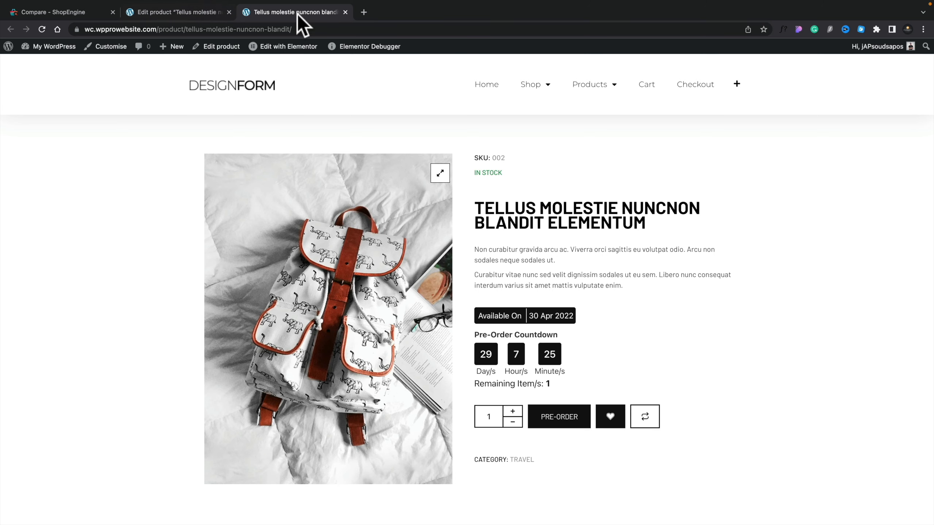
# Close the product preview and set the product's stock status to In stock in its inventory data.
pyautogui.click(345, 12)
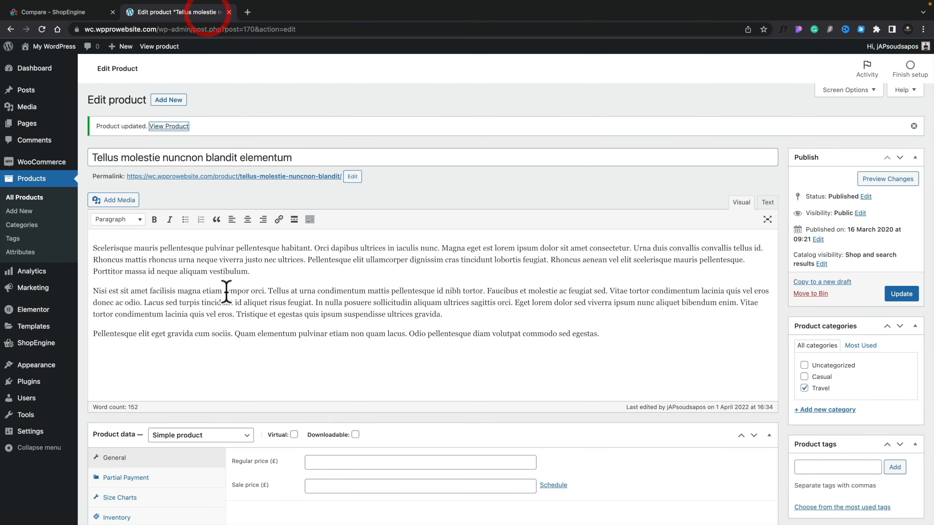
pyautogui.scroll(-6, 225, 291)
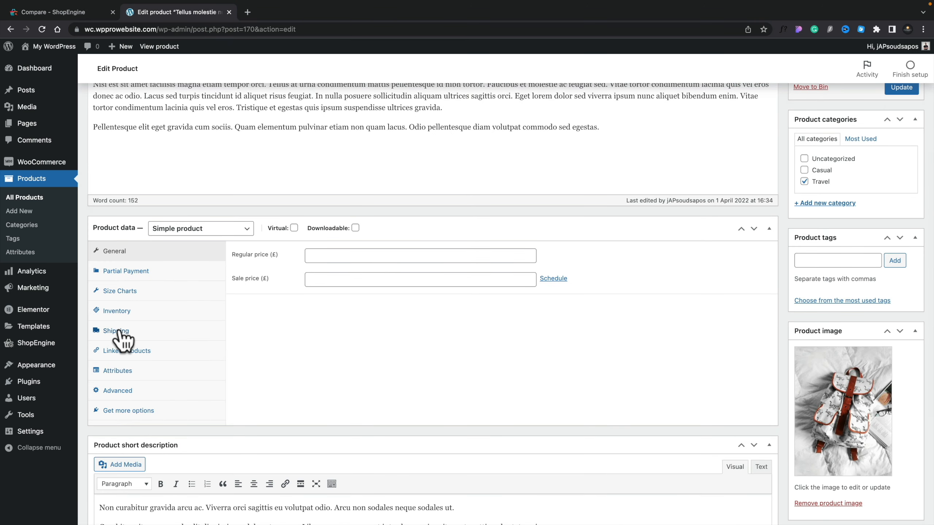
pyautogui.click(117, 311)
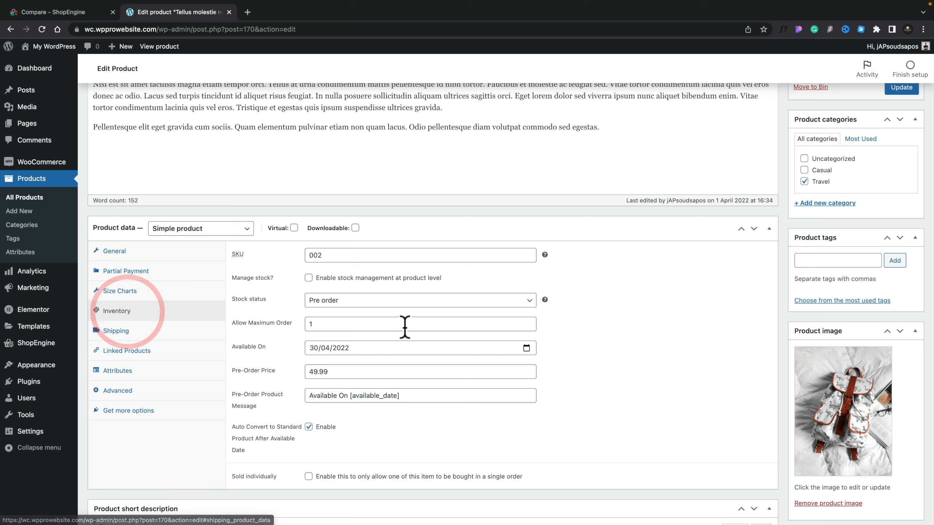
pyautogui.click(433, 300)
pyautogui.click(384, 264)
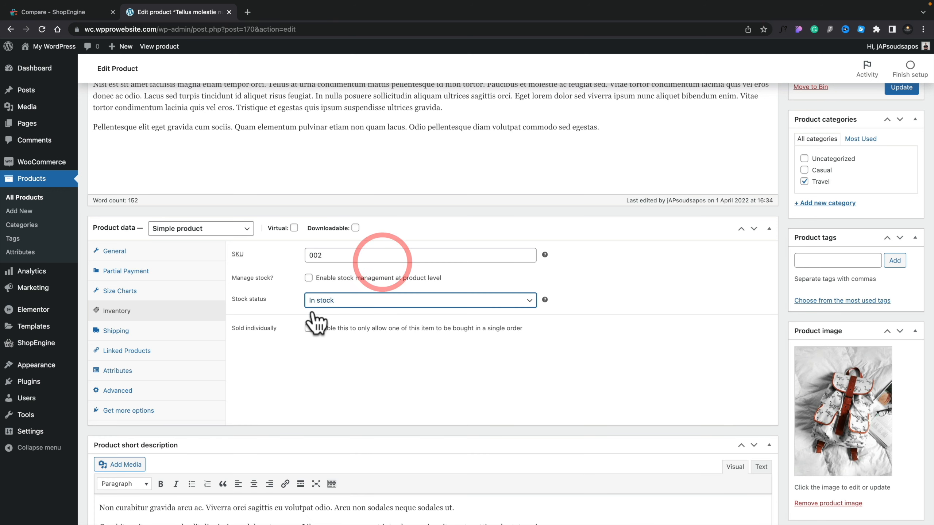
# Enable partial payment for the product with a Fixed amount of 19.99 and update the product.
pyautogui.click(134, 273)
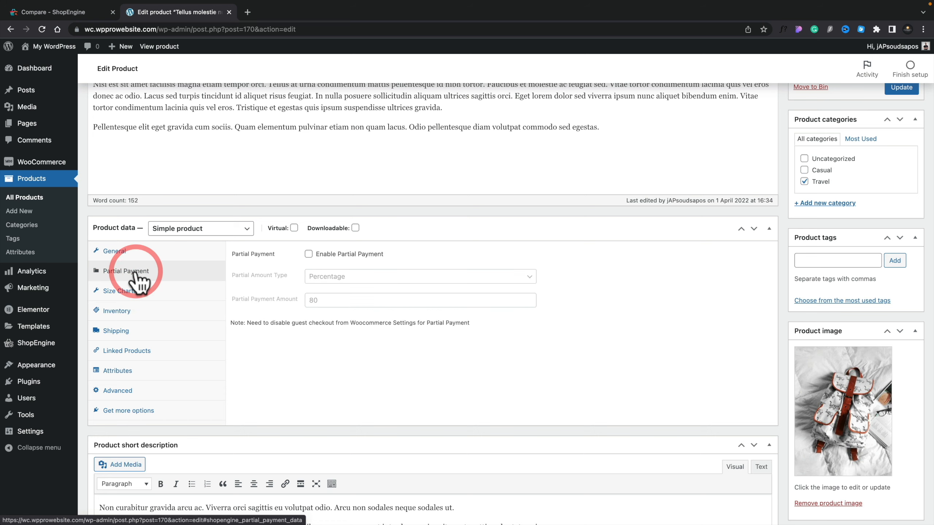
pyautogui.click(309, 255)
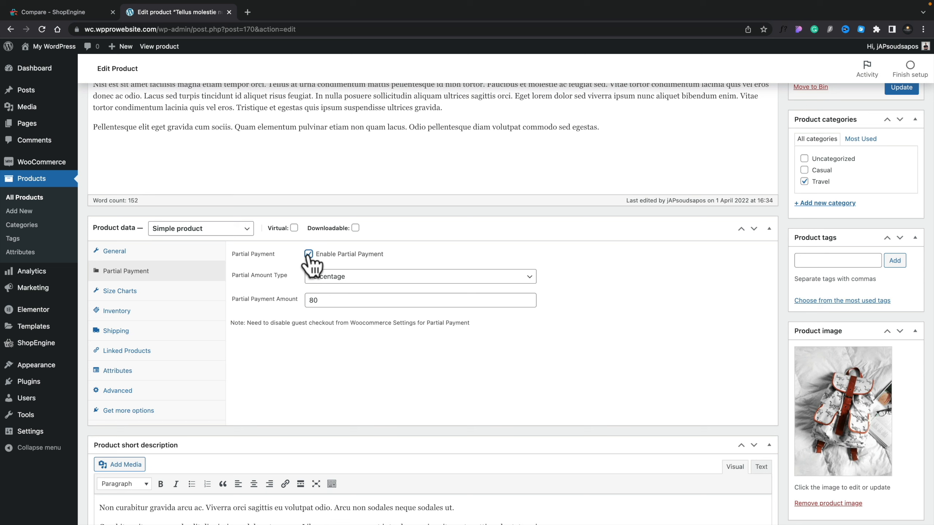
pyautogui.click(334, 278)
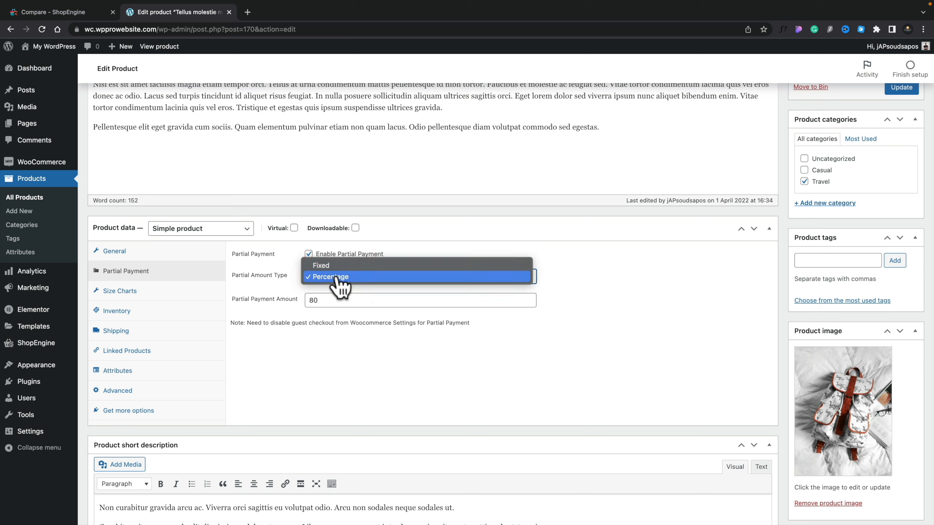
pyautogui.click(333, 266)
pyautogui.click(330, 301)
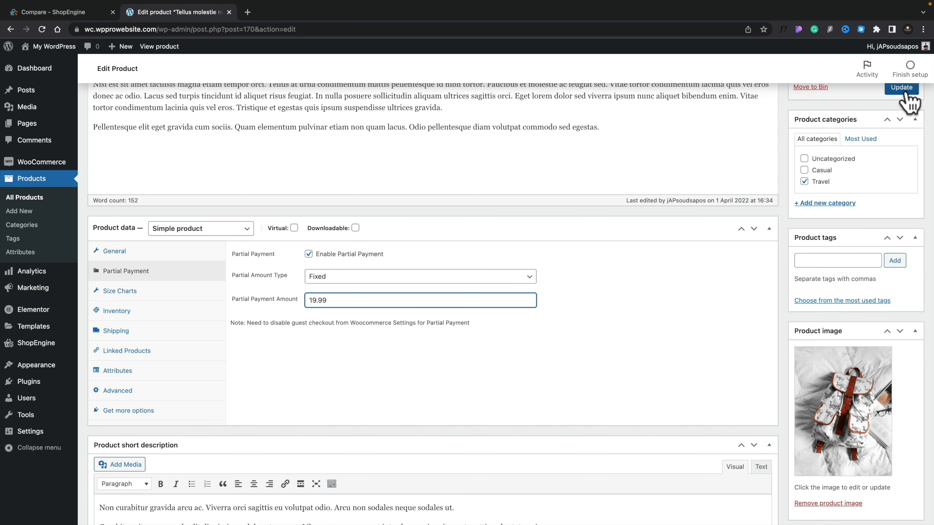
pyautogui.click(904, 89)
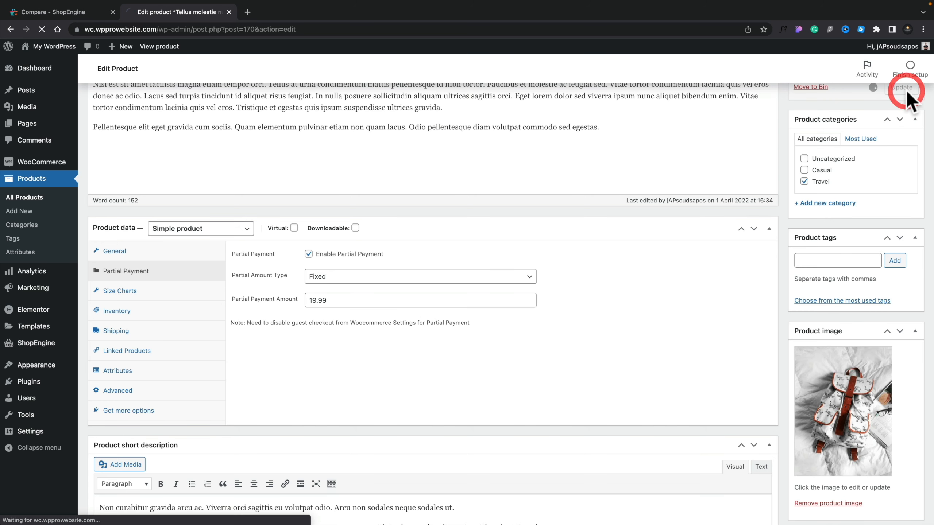
# View the updated product page in a new tab and choose the Partial Payment option.
pyautogui.keyDown('super'); pyautogui.click(170, 126); pyautogui.keyUp('super')
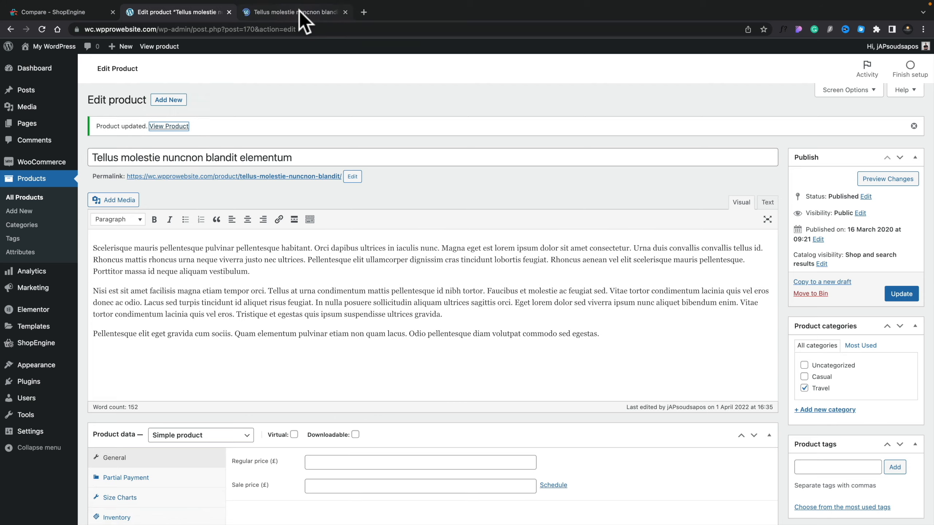
pyautogui.click(299, 12)
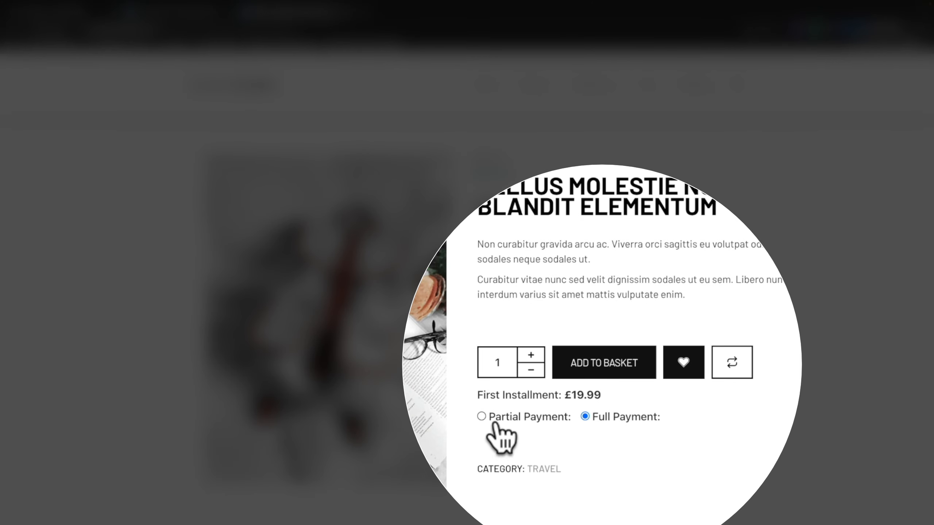
pyautogui.click(481, 417)
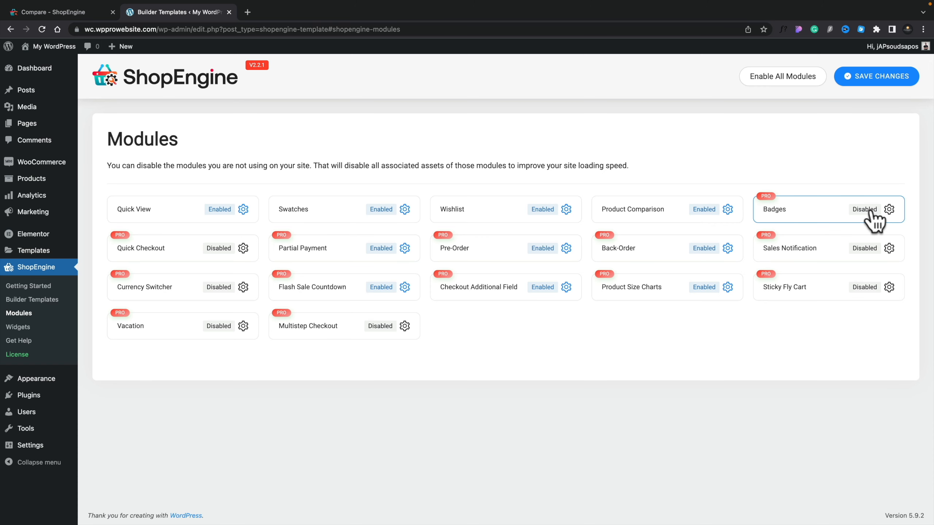
# Enable the ShopEngine Badges module and create a new badge titled Basics.
pyautogui.click(870, 209)
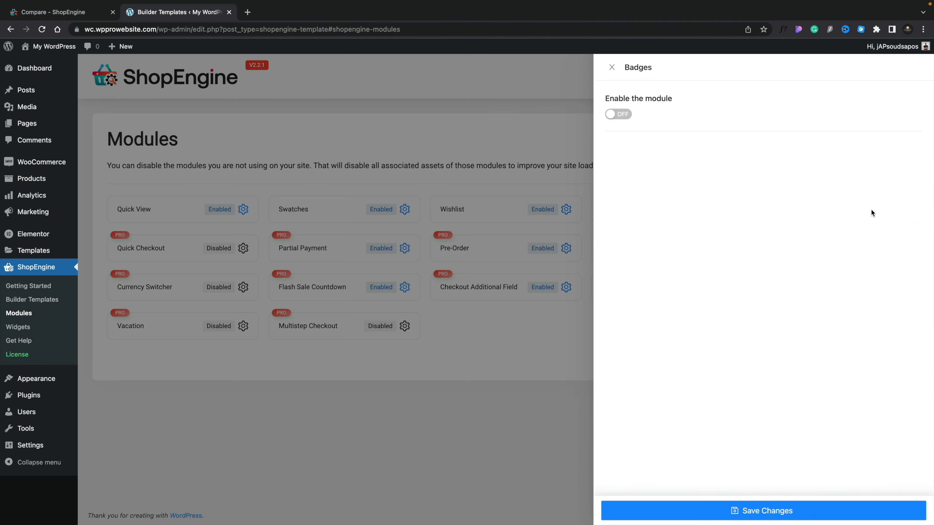
pyautogui.click(621, 115)
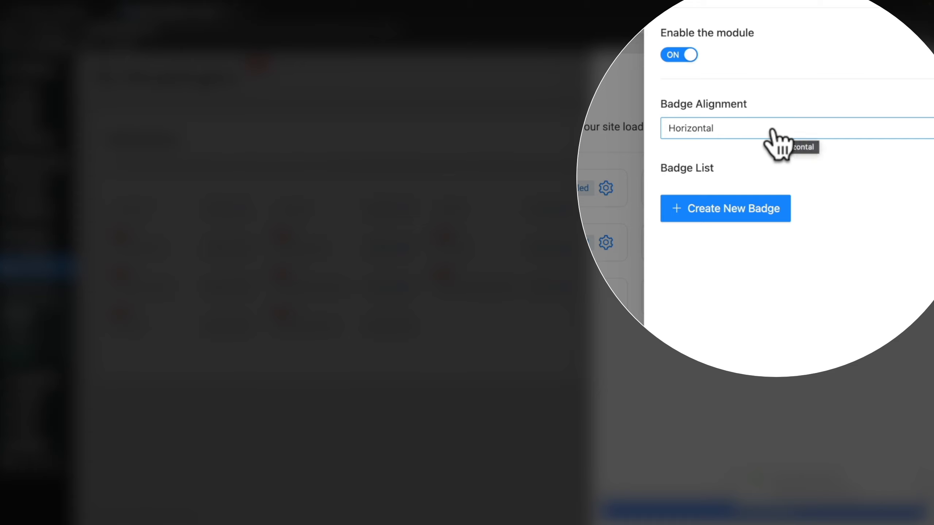
pyautogui.click(719, 215)
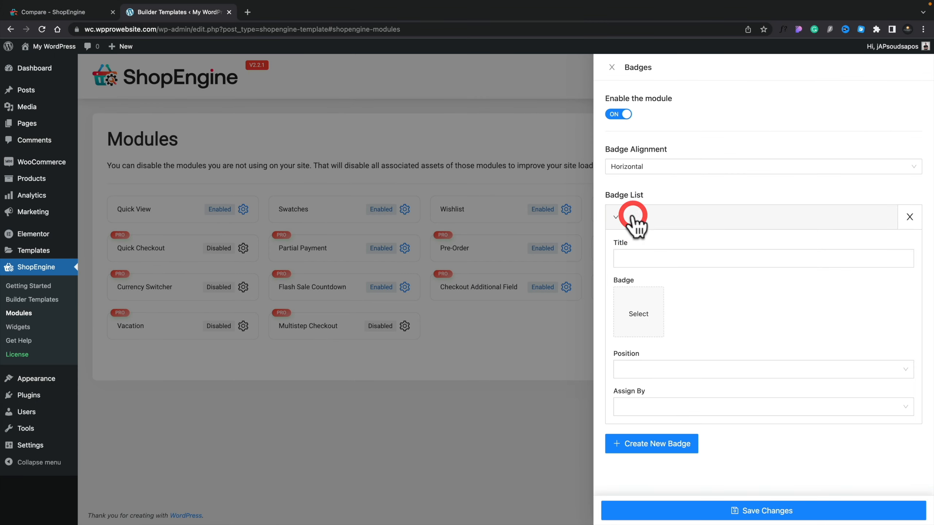
pyautogui.click(640, 257)
pyautogui.write('Basics')
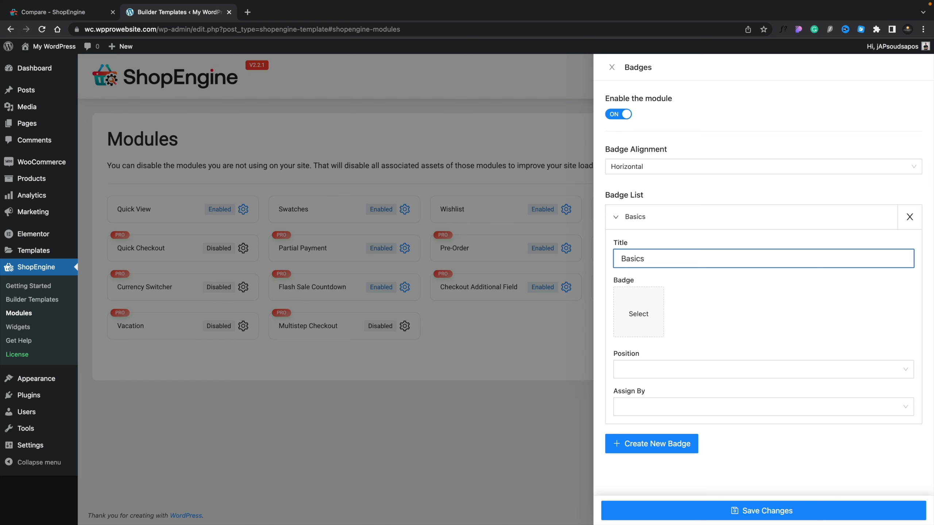
# Use logo-mobile.svg from the media library as the badge image and set the badge position to Top Left.
pyautogui.click(639, 312)
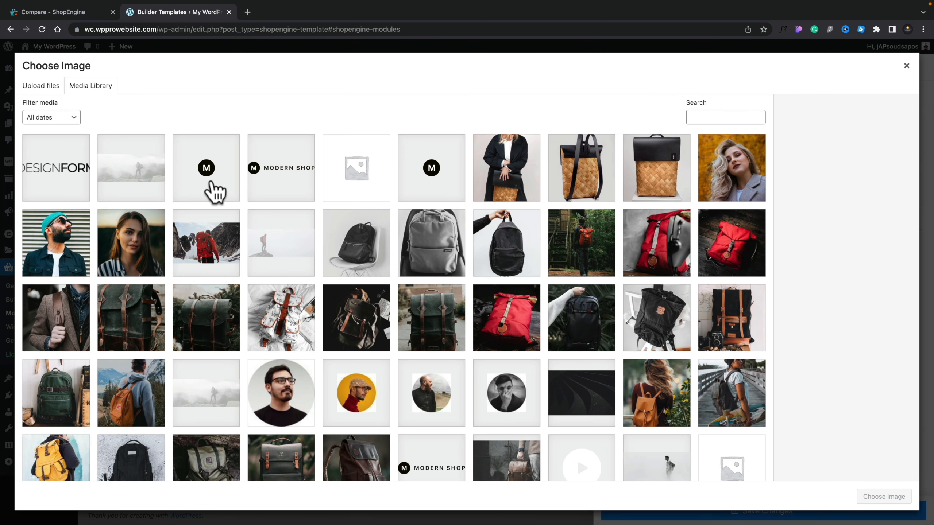
pyautogui.click(214, 183)
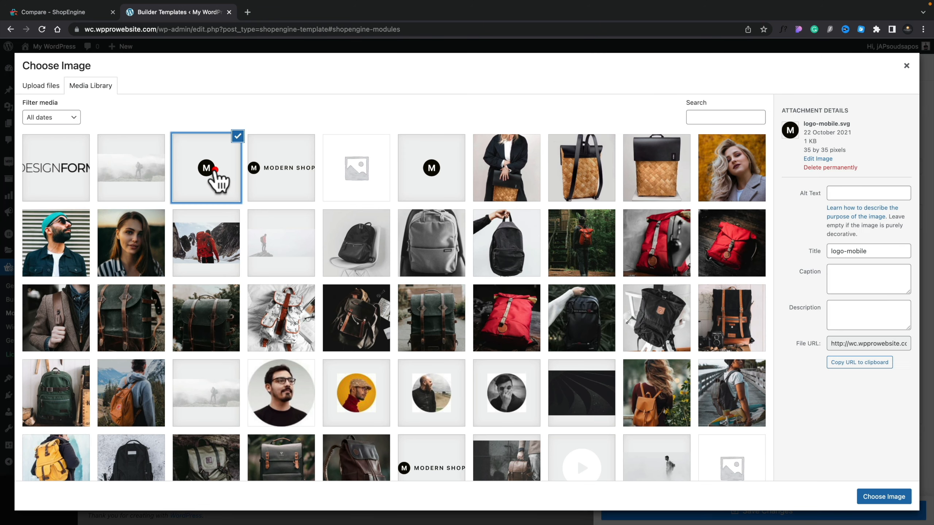
pyautogui.click(888, 497)
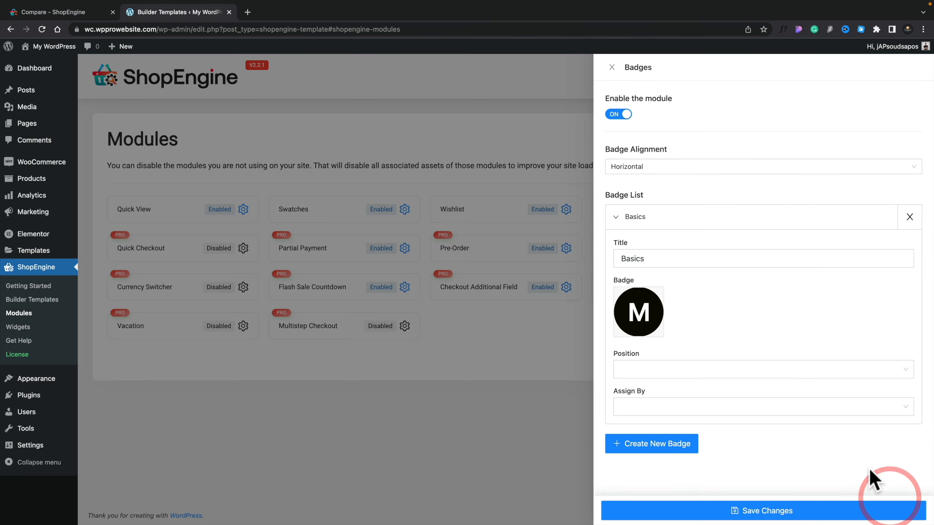
pyautogui.click(635, 369)
pyautogui.click(640, 406)
# Assign the badge by Products and make it applicable to Tellus molestie nuncnon blandit elementum.
pyautogui.click(652, 415)
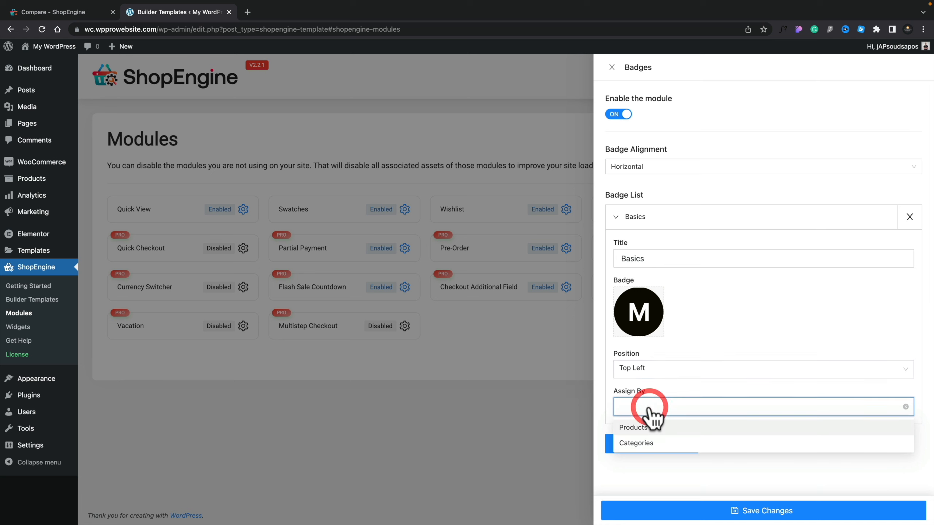
pyautogui.click(632, 428)
pyautogui.scroll(-1, 629, 434)
pyautogui.click(629, 436)
pyautogui.write('tell')
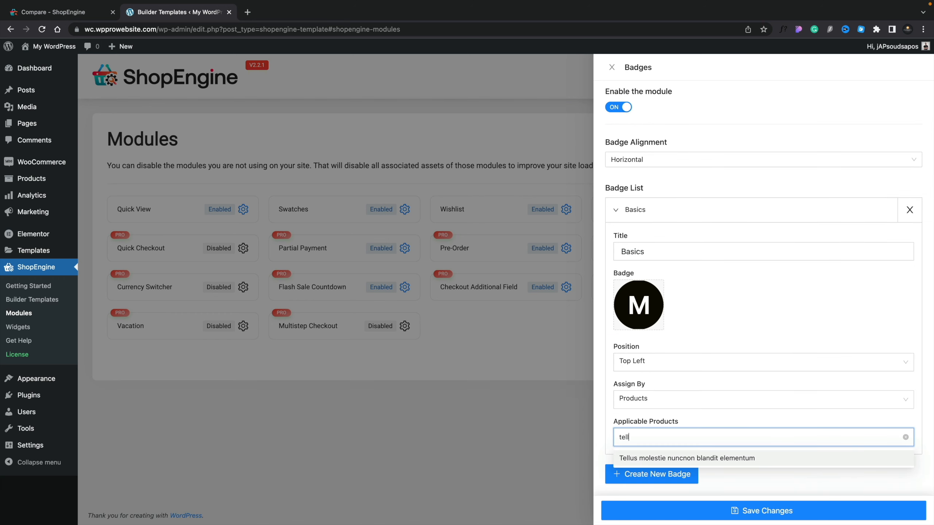
pyautogui.click(631, 458)
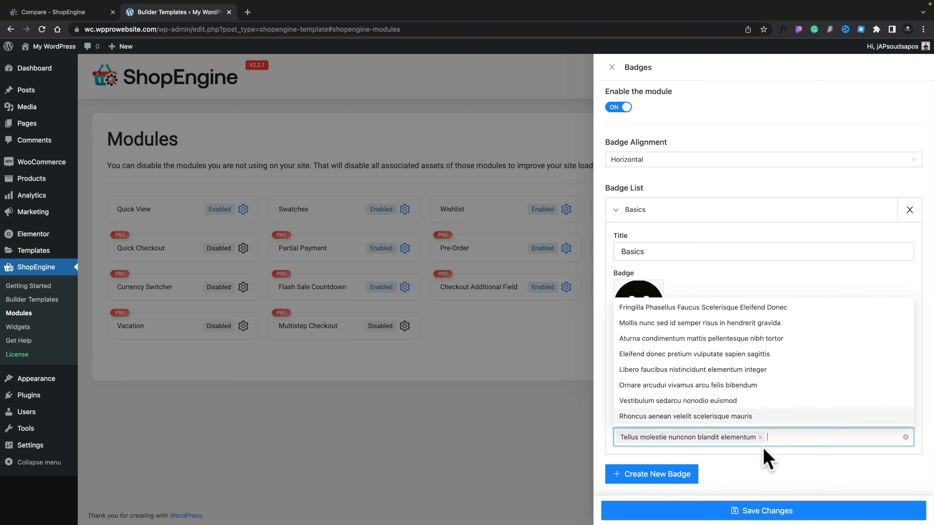
pyautogui.click(764, 467)
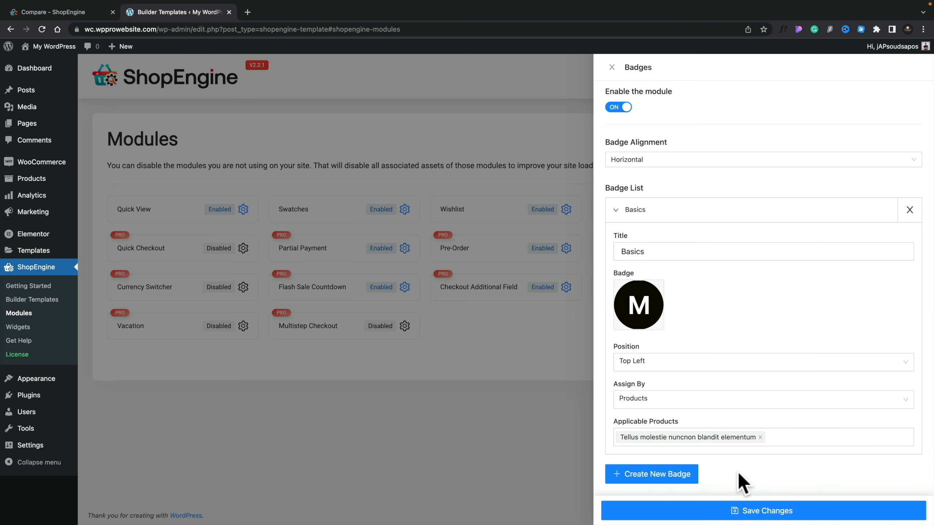
# Save the Badges module settings.
pyautogui.click(749, 513)
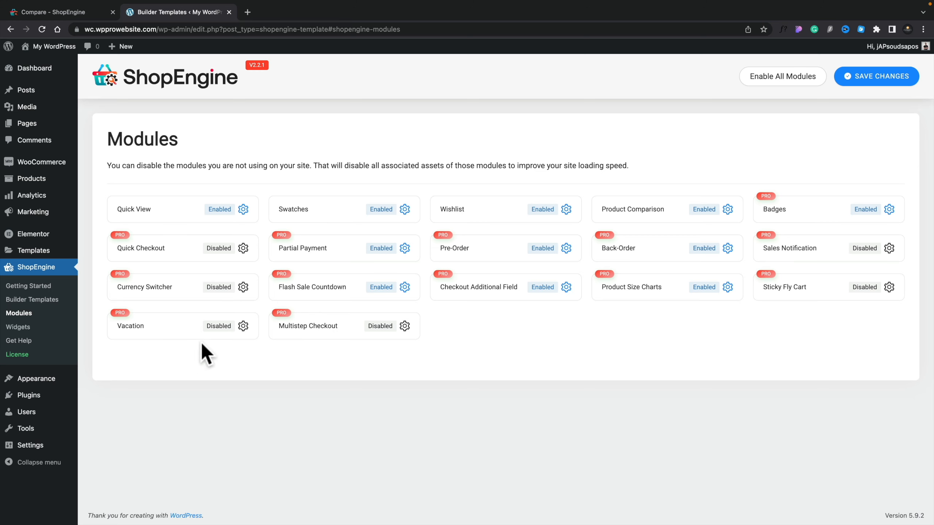
# Enable the ShopEngine Quick Checkout module, set its button label to Quick Checkout and save the module.
pyautogui.click(217, 250)
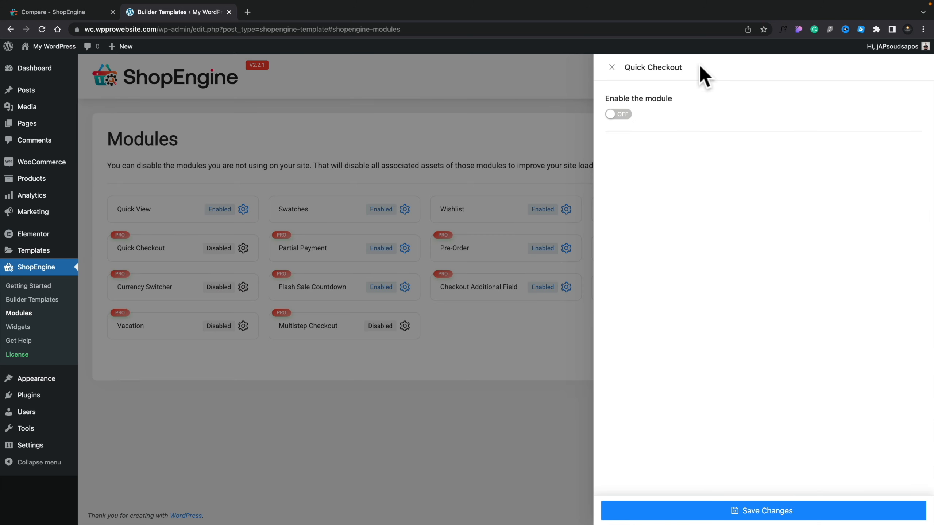
pyautogui.click(628, 114)
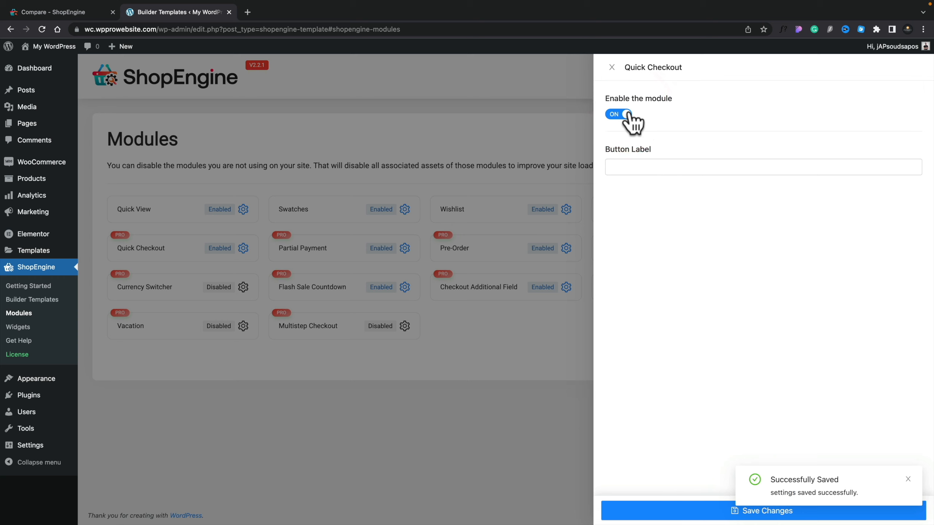
pyautogui.click(628, 170)
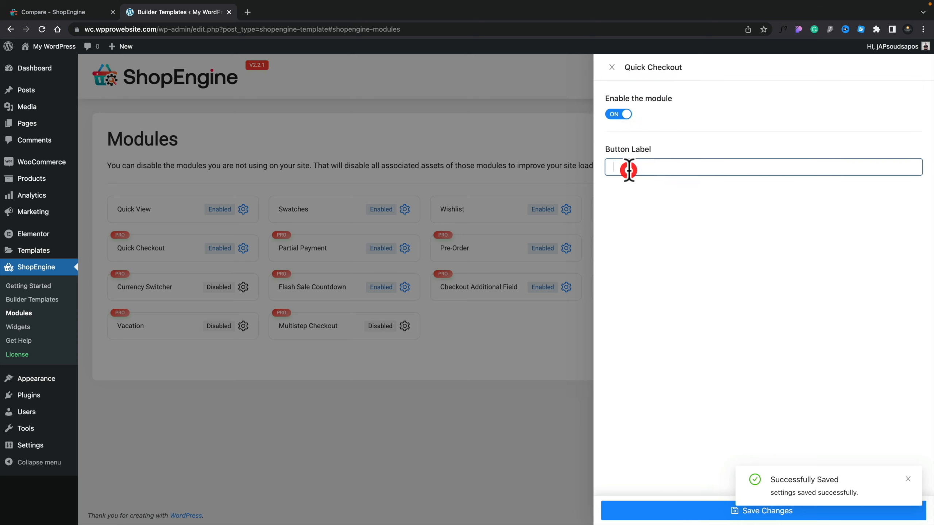
pyautogui.write('Quick Checkout')
pyautogui.click(772, 512)
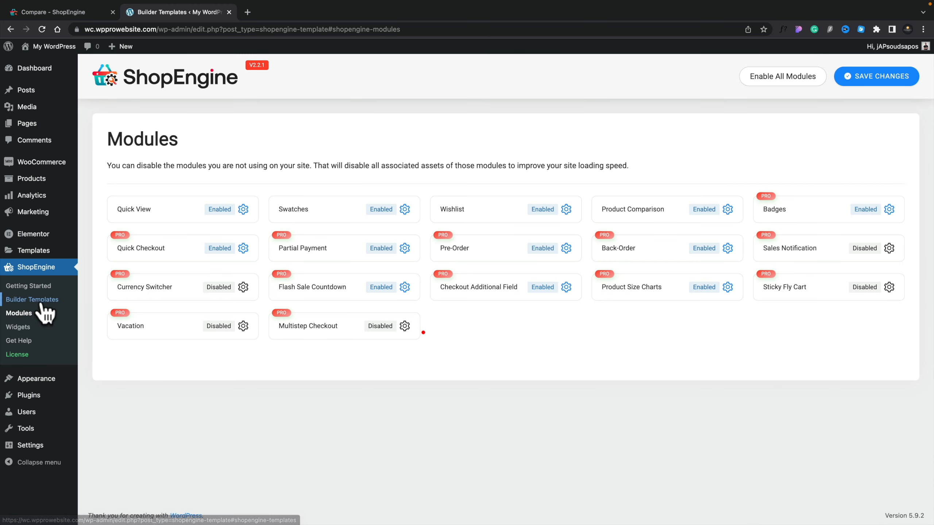
# Add a new builder template named Quick Checkout and set its type to Quick Checkout.
pyautogui.click(36, 300)
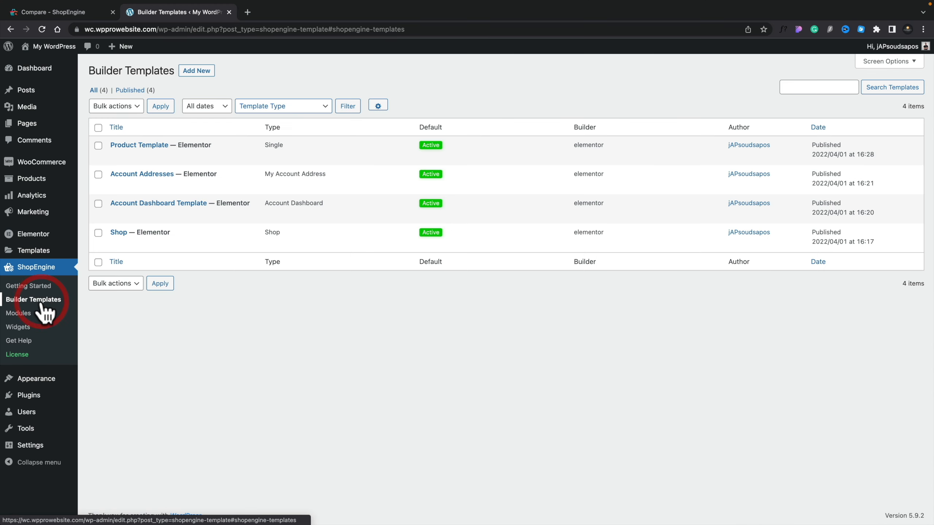
pyautogui.click(196, 70)
pyautogui.moveTo(730, 115); pyautogui.dragTo(602, 116)
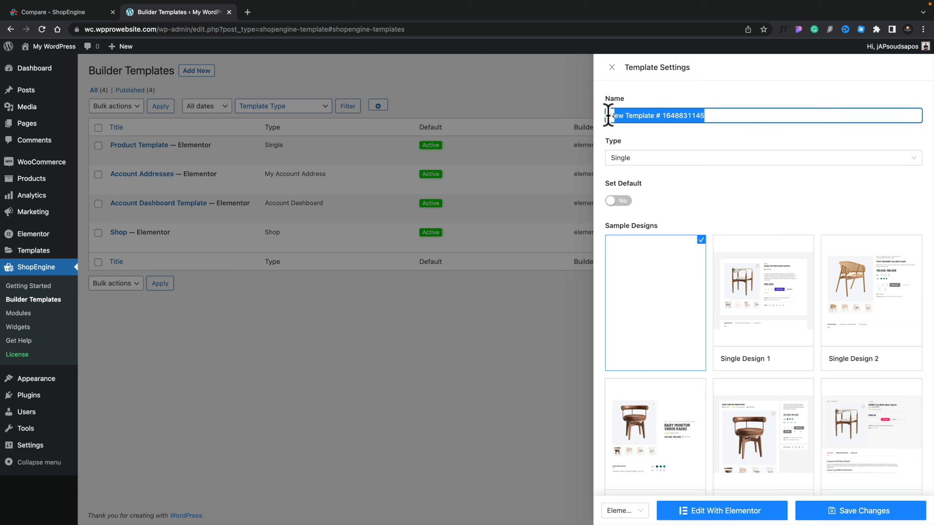
pyautogui.write('Quick Checkout')
pyautogui.click(626, 157)
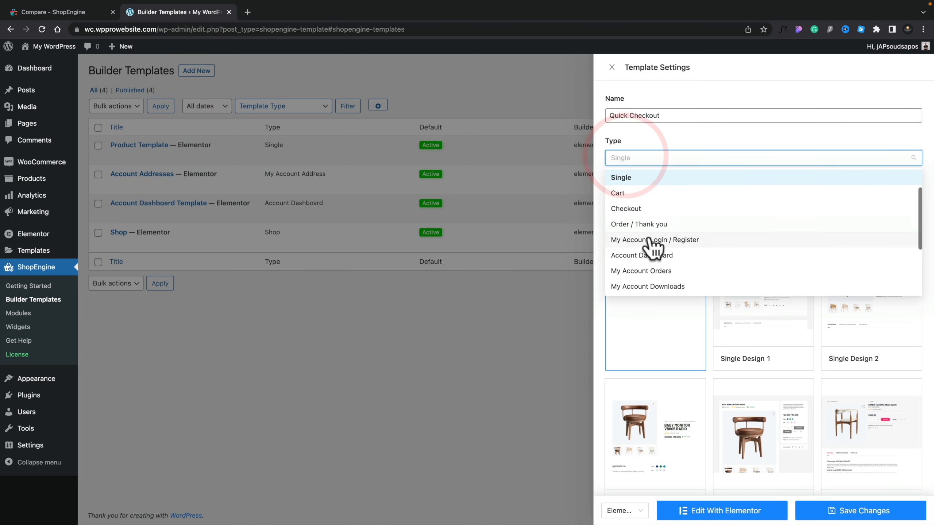
pyautogui.scroll(-3, 652, 246)
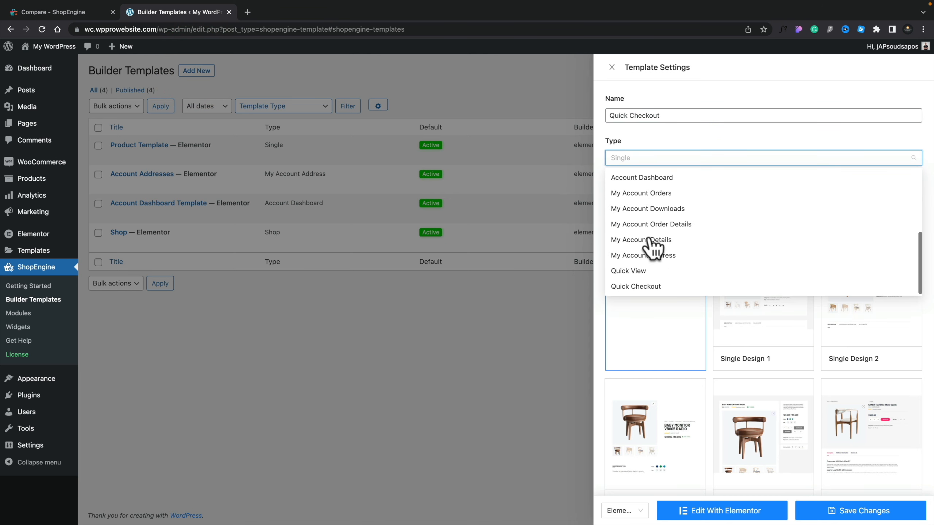
pyautogui.click(640, 287)
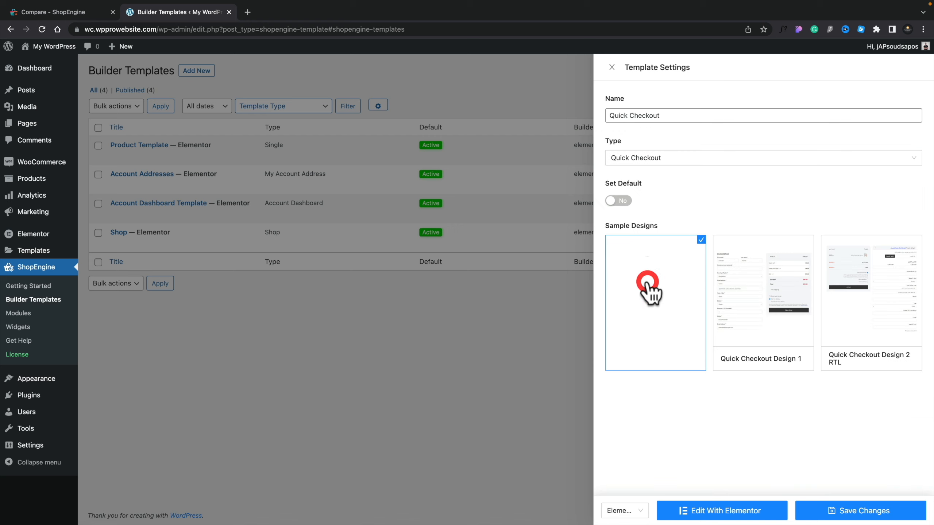
# Make the Quick Checkout template the default, choose Quick Checkout Design 1 as its sample design and save it.
pyautogui.click(627, 203)
pyautogui.moveTo(750, 313)
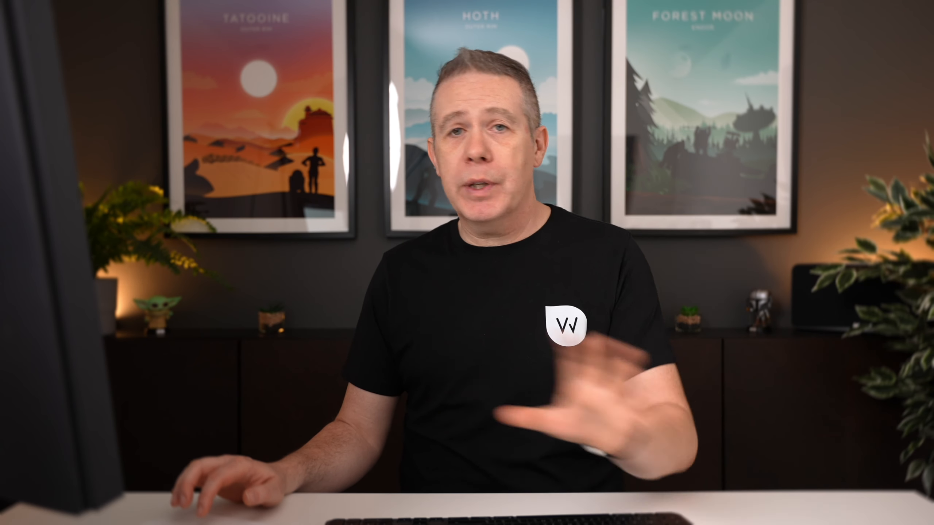
pyautogui.click(745, 311)
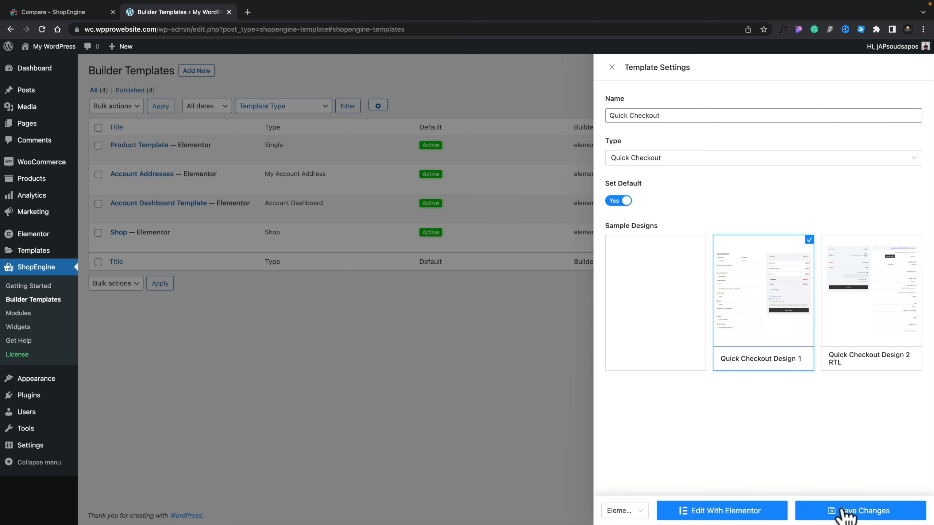
pyautogui.click(871, 511)
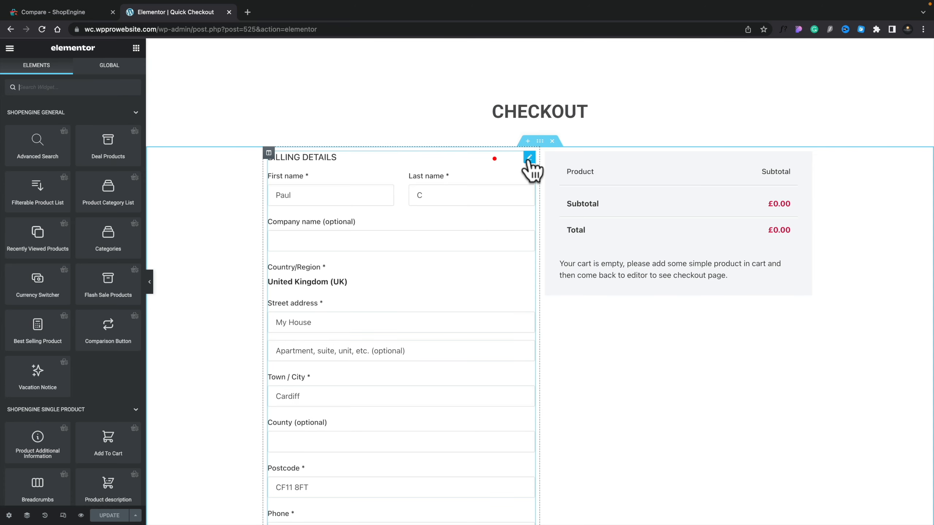
# Hide the company name, phone, state and Street Address 2 fields in the template's Checkout Form Billing widget.
pyautogui.click(529, 158)
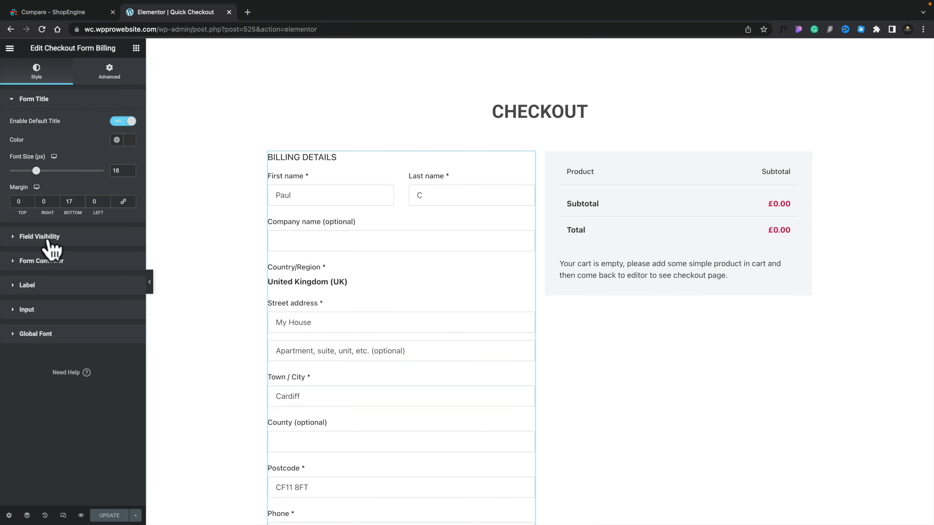
pyautogui.click(44, 237)
pyautogui.click(124, 180)
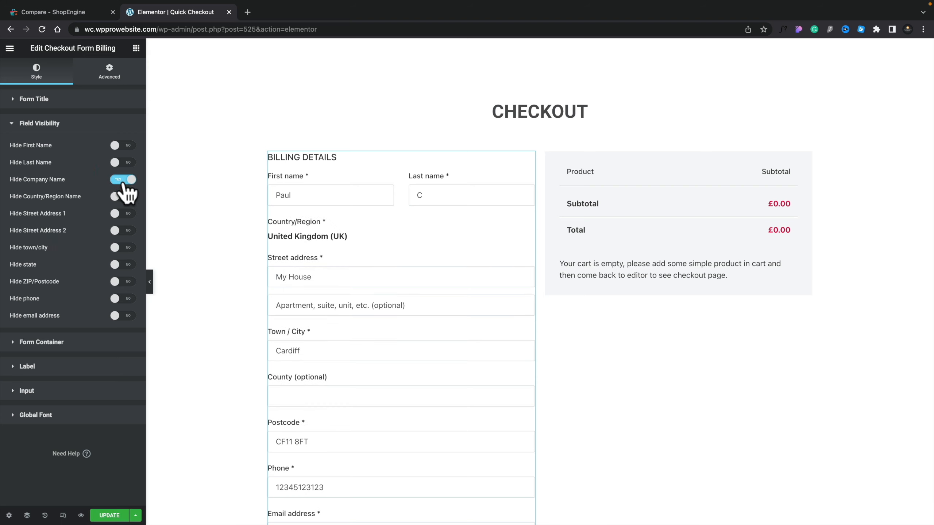
pyautogui.click(125, 299)
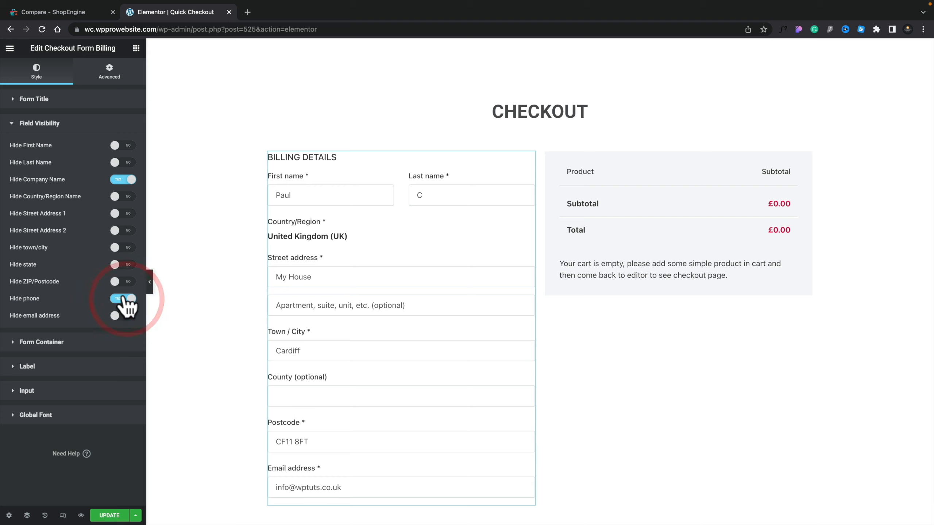
pyautogui.click(127, 264)
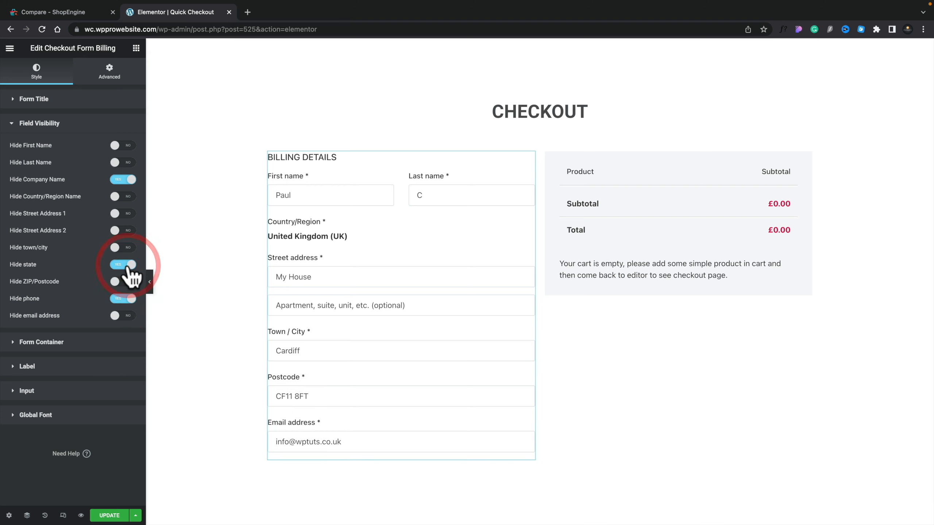
pyautogui.click(124, 230)
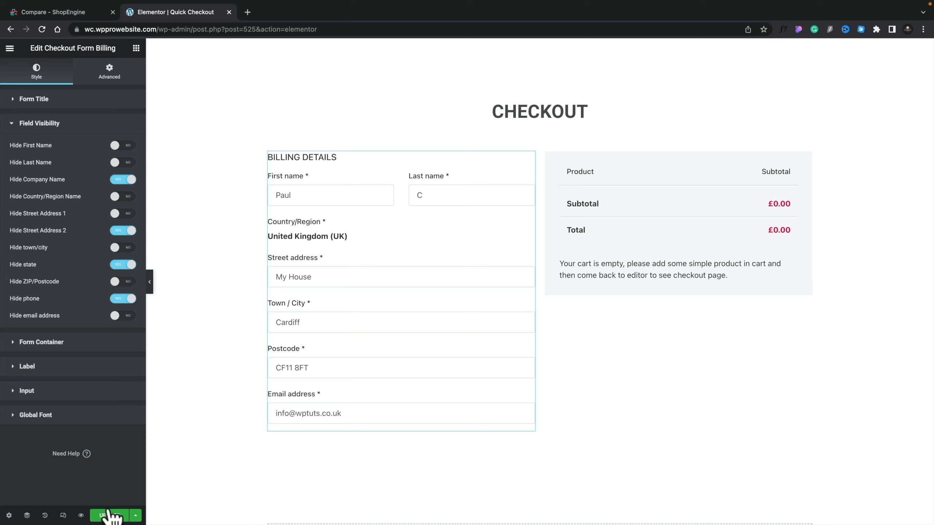
# Update the Quick Checkout template and exit the Elementor editor.
pyautogui.click(109, 516)
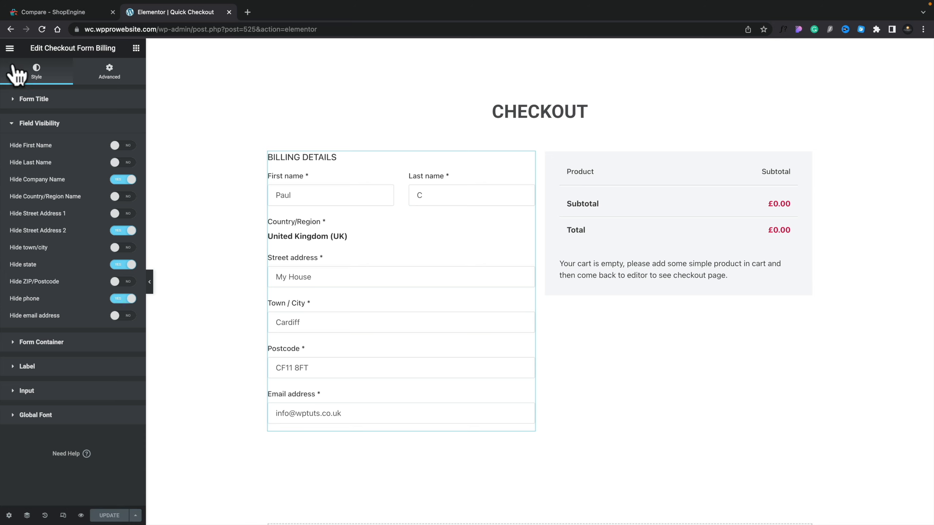
pyautogui.click(9, 47)
pyautogui.click(58, 218)
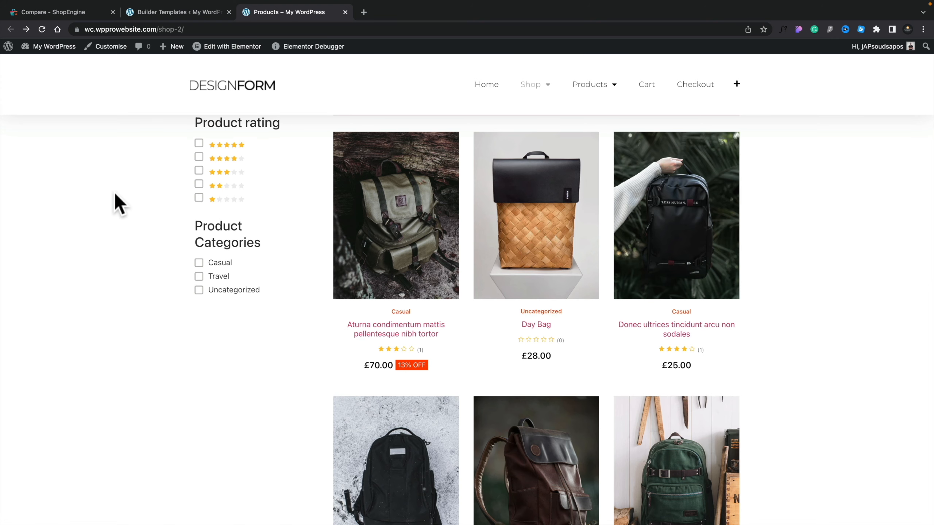
# Open the Aturna condimentum mattis pellentesque nibh tortor product and examine the billing fields and order summary in its quick checkout popup.
pyautogui.moveTo(372, 215)
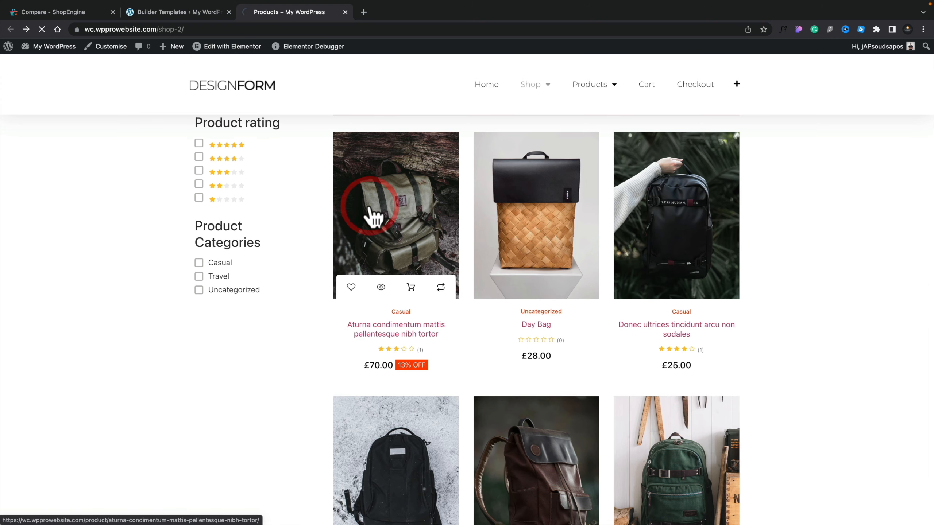
pyautogui.click(651, 379)
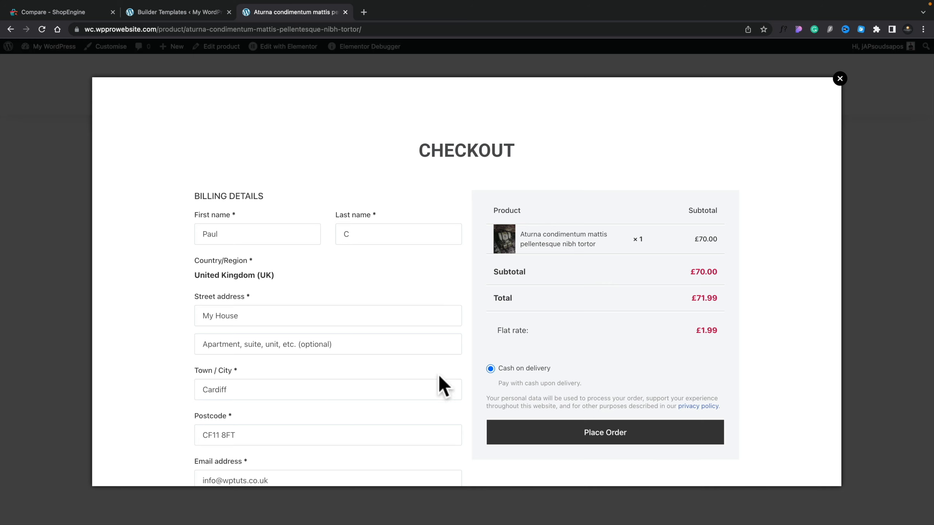
pyautogui.scroll(-2, 336, 390)
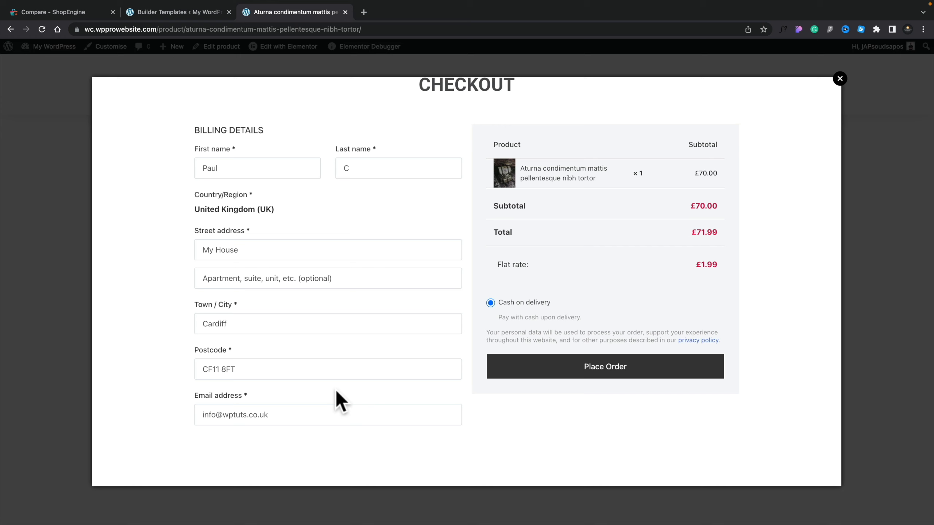
pyautogui.scroll(2, 334, 355)
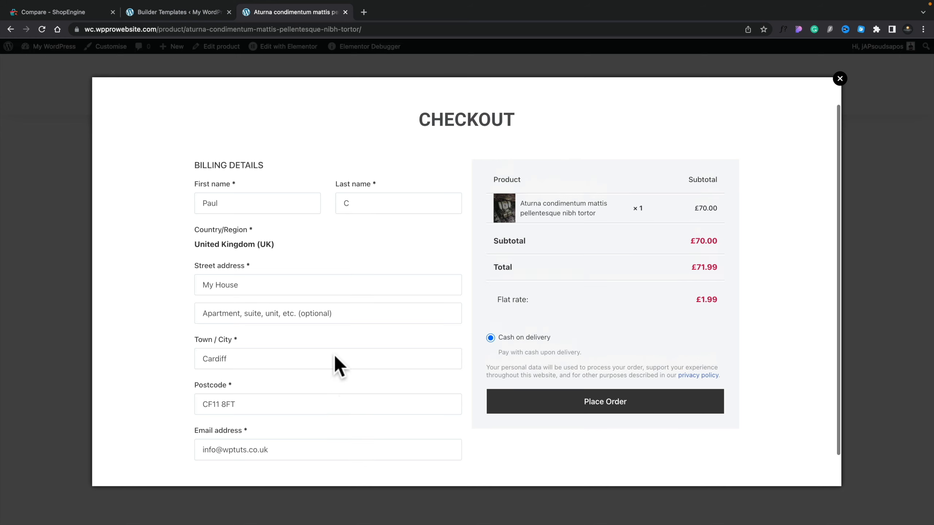
pyautogui.scroll(-1, 335, 355)
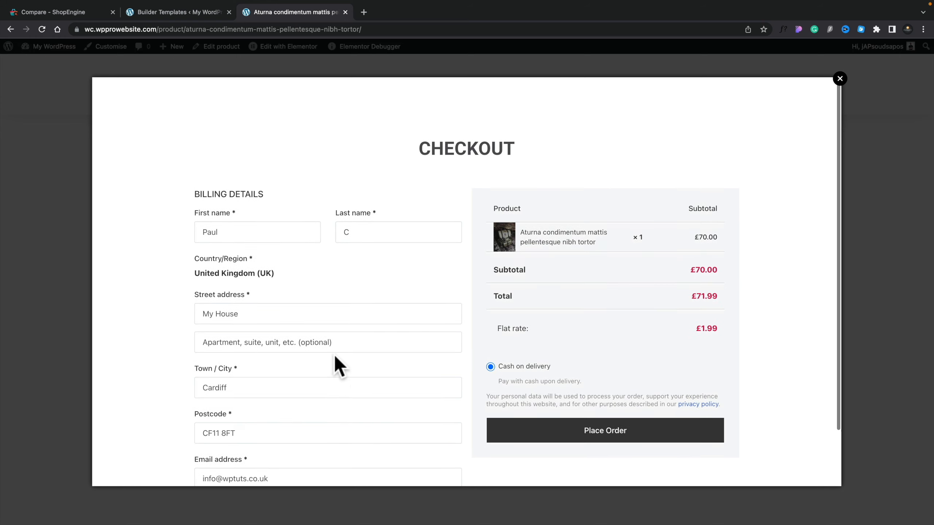